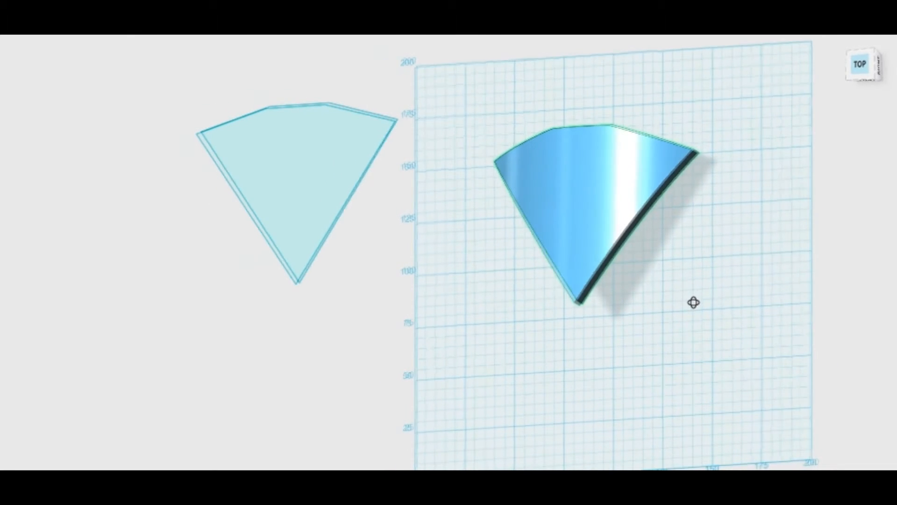
Step: Duplicate the curved wedge solid and place the two identical wedges side by side, about 125 mm apart
right_drag(667, 261, 673, 267)
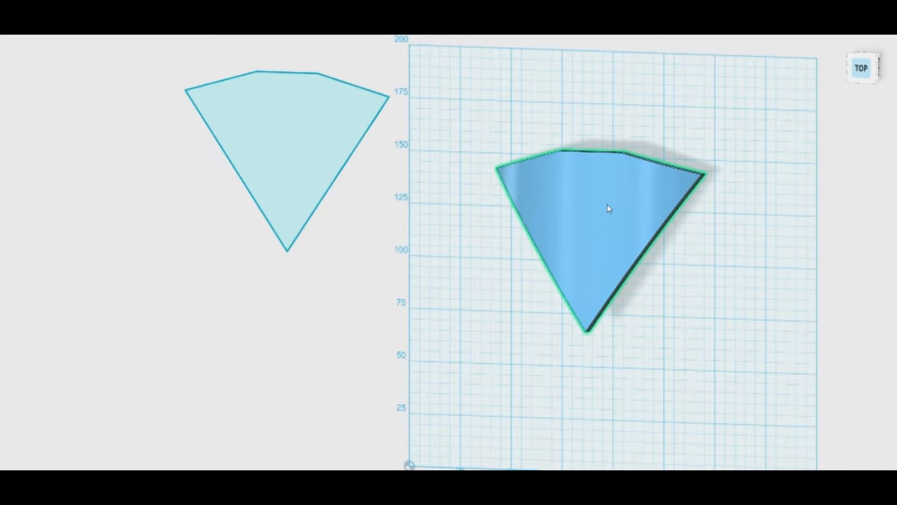
right_drag(635, 269, 728, 267)
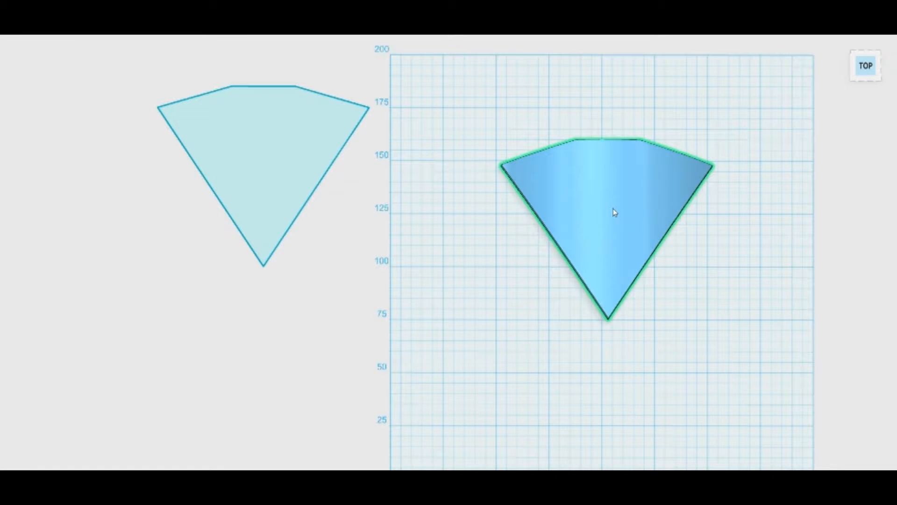
right_drag(635, 243, 672, 285)
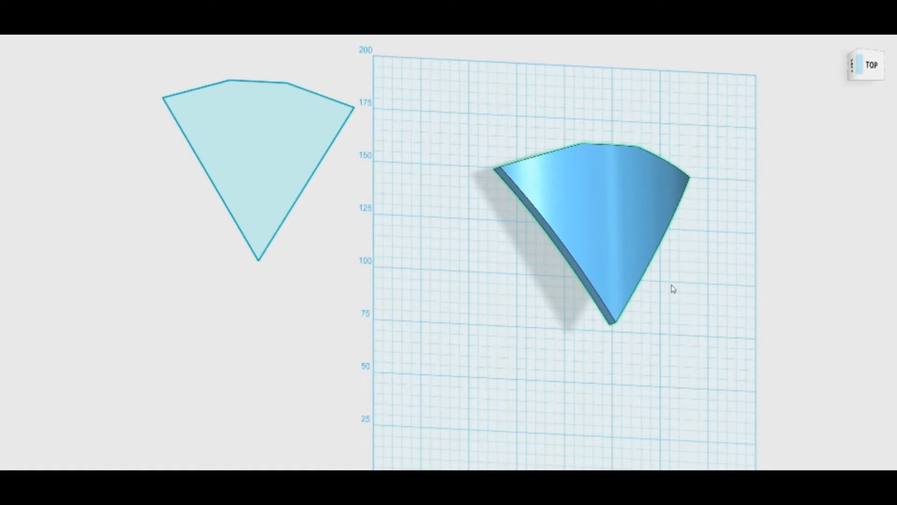
click(618, 248)
right_drag(638, 275, 657, 275)
drag(648, 232, 441, 226)
click(567, 312)
click(625, 231)
drag(640, 228, 705, 231)
Step: Sketch a closed four-sided kite about 50 mm wide and 30 mm high on the grid, below and between the two wedges
right_drag(659, 344, 771, 371)
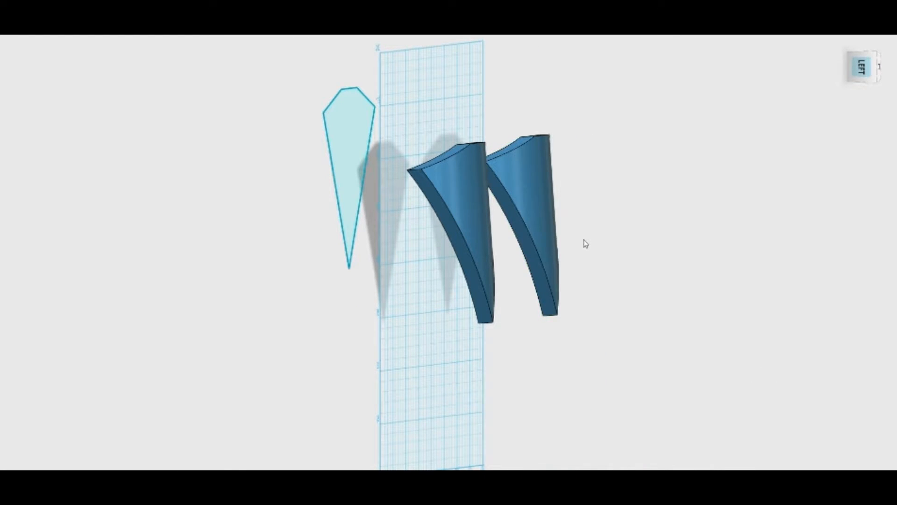
mouse_move(532, 377)
right_down()
mouse_move(484, 379)
mouse_move(536, 373)
right_up()
scroll(556, 380, up, 1)
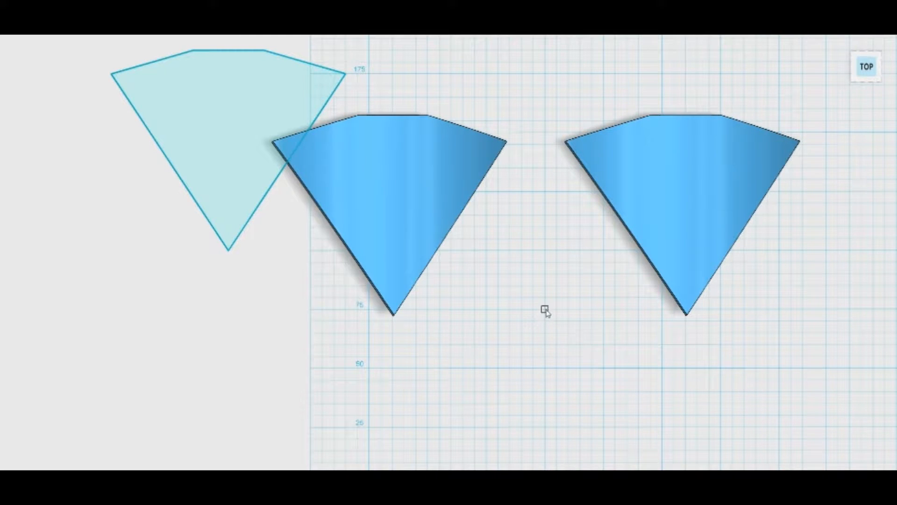
mouse_move(544, 309)
mouse_down()
mouse_move(486, 369)
mouse_move(545, 380)
mouse_move(604, 369)
mouse_move(547, 312)
mouse_up()
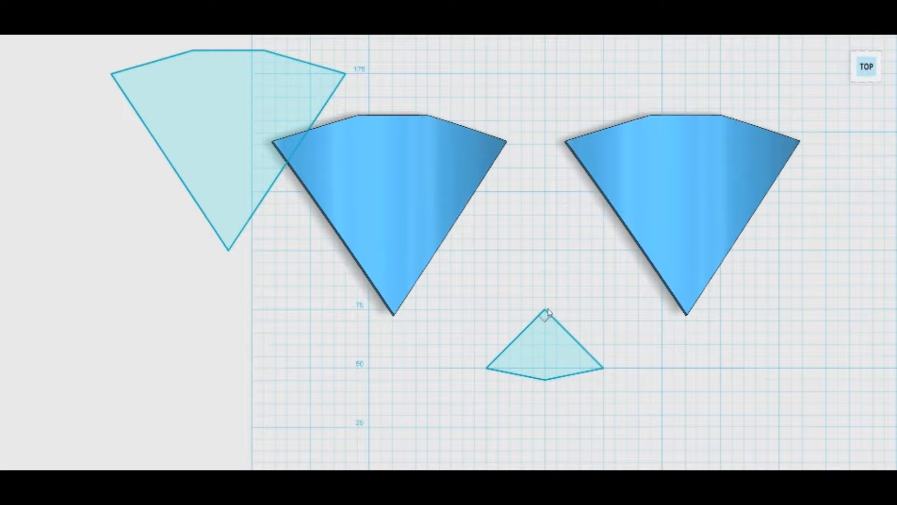
Step: Extrude the kite sketch into a solid and move the solid clear of its sketch towards the wedges
right_drag(627, 363, 629, 344)
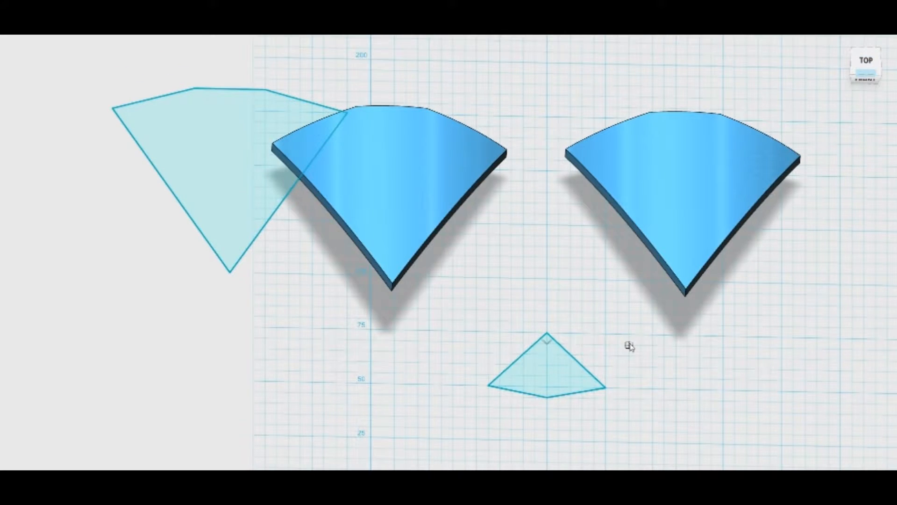
right_drag(625, 376, 641, 354)
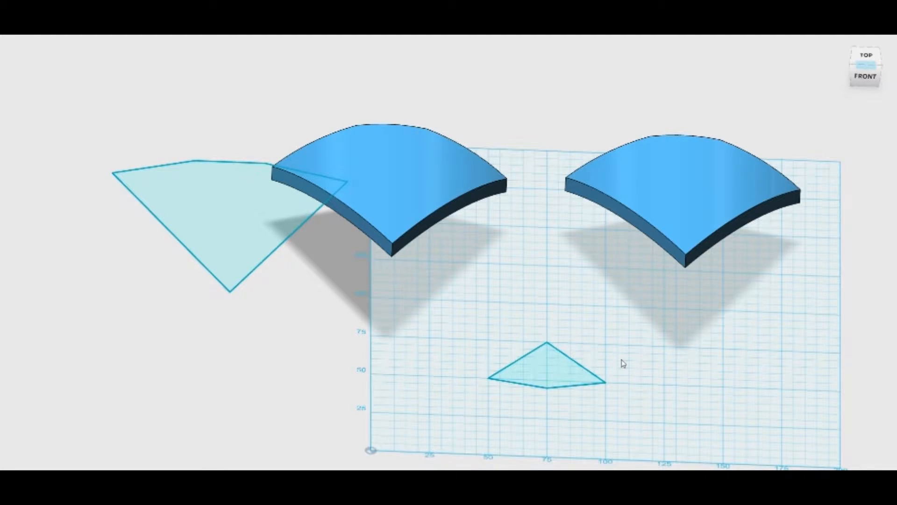
right_drag(614, 347, 628, 370)
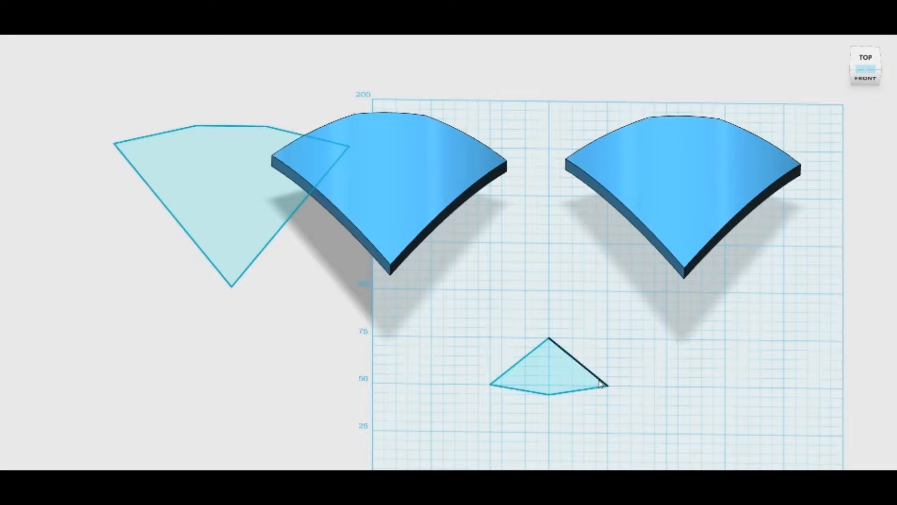
click(575, 384)
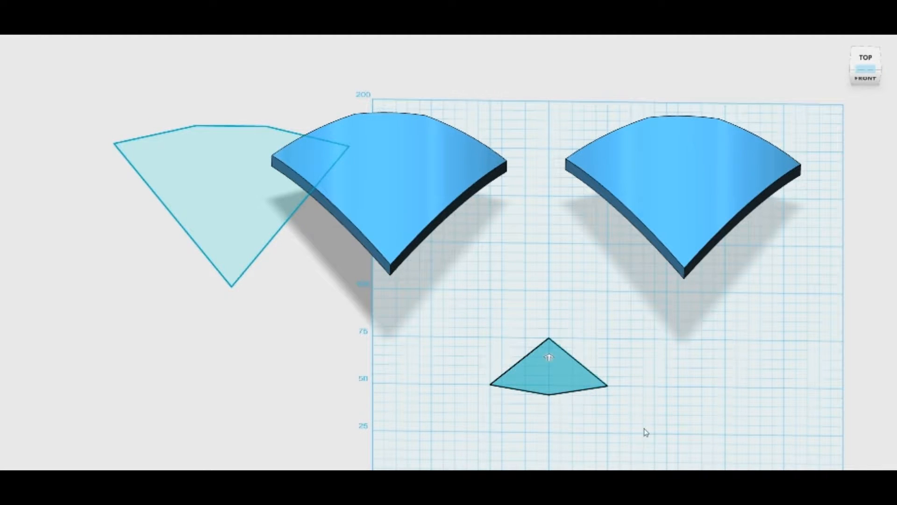
drag(553, 361, 552, 300)
right_drag(675, 385, 661, 398)
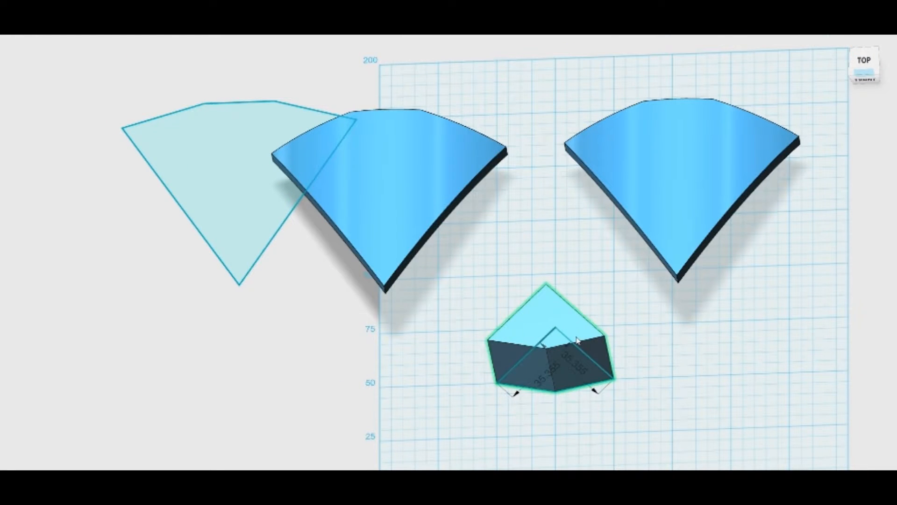
drag(577, 340, 567, 286)
mouse_move(488, 324)
right_down()
mouse_move(523, 334)
mouse_move(503, 317)
mouse_move(502, 300)
mouse_move(473, 346)
right_up()
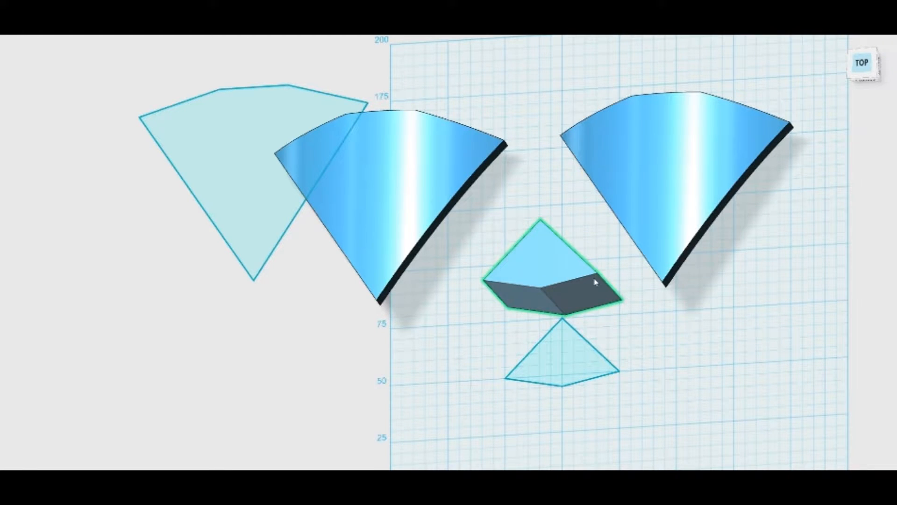
Step: Push the kite solid's outer face inward to thin the block into a plate
right_drag(585, 275, 501, 323)
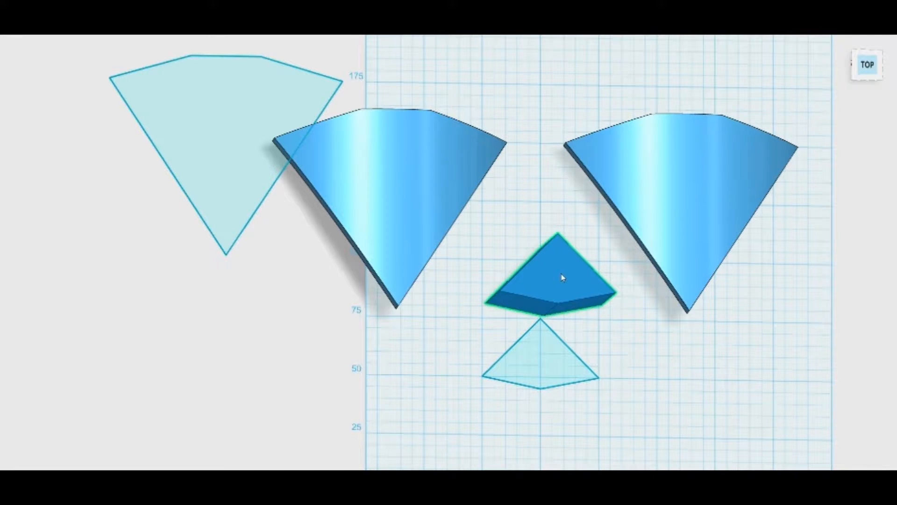
right_drag(562, 277, 467, 348)
mouse_move(561, 292)
right_down()
mouse_move(522, 335)
mouse_move(567, 296)
right_up()
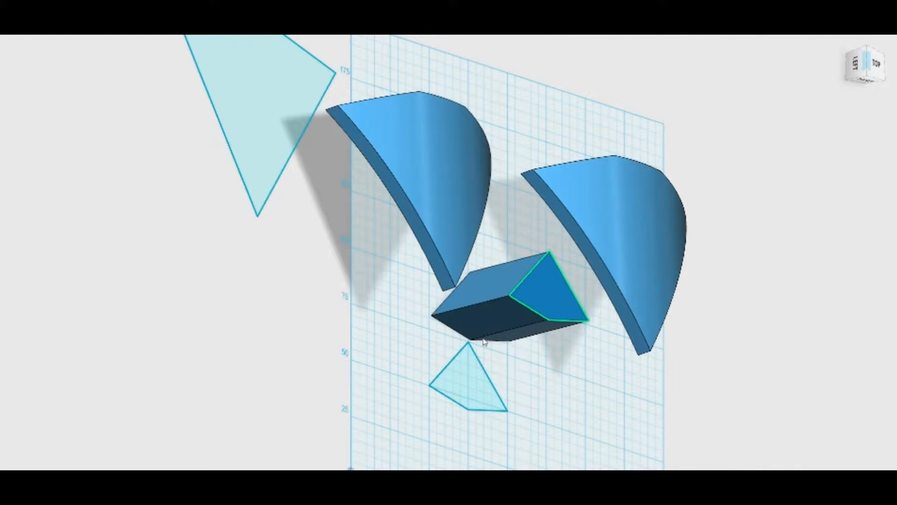
drag(558, 302, 496, 310)
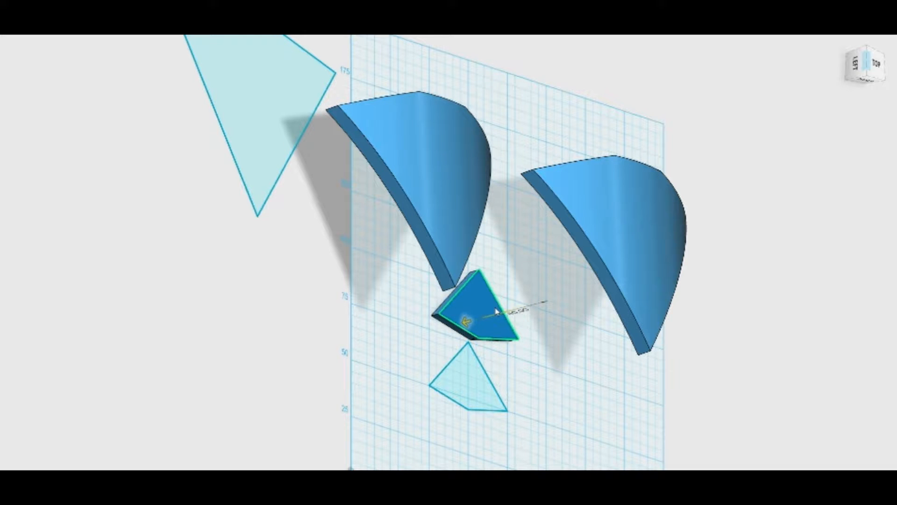
click(414, 354)
mouse_move(412, 353)
right_down()
mouse_move(440, 337)
mouse_move(418, 338)
right_up()
Step: Lift the kite plate away from the grid and rotate it 180° to reverse the direction of its long tip
click(492, 319)
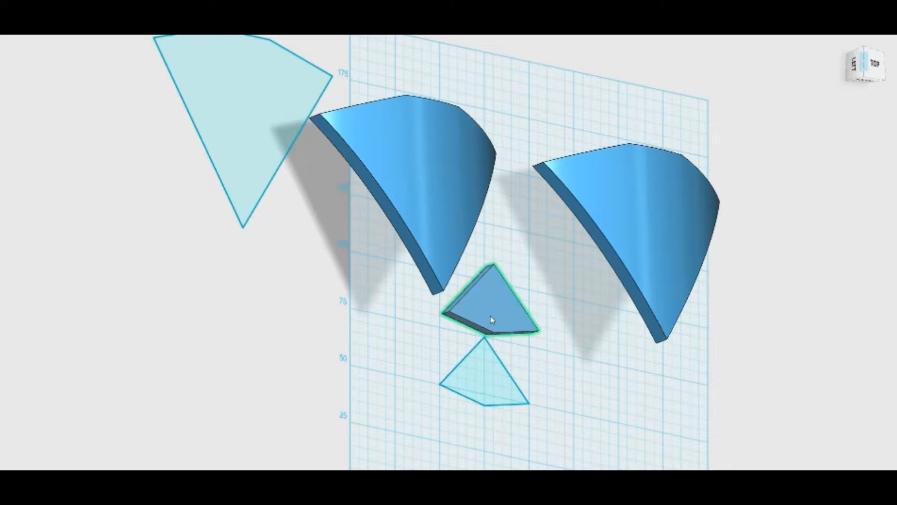
click(373, 447)
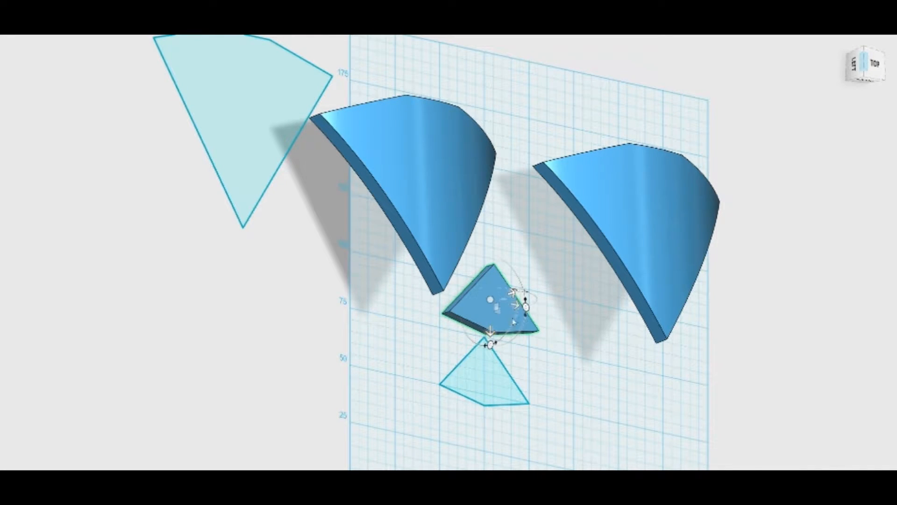
right_drag(477, 353, 443, 355)
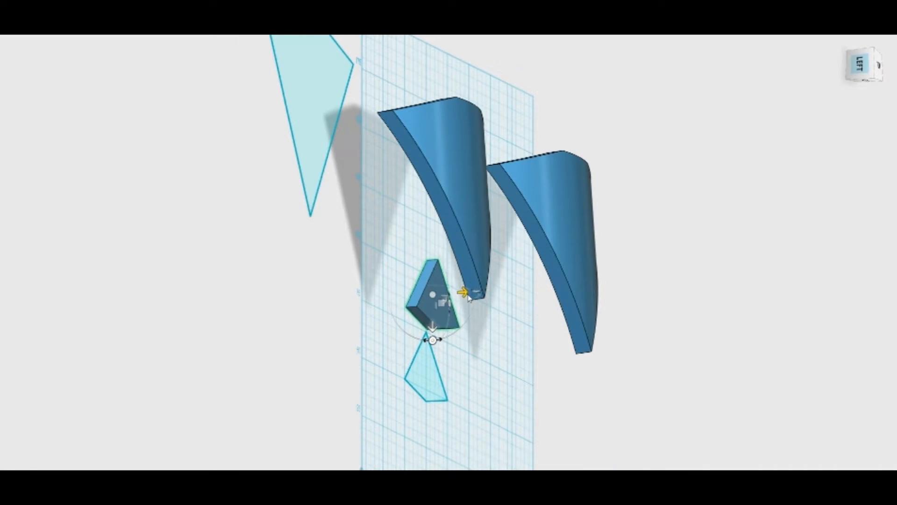
drag(469, 296, 624, 281)
right_drag(442, 335, 479, 339)
drag(617, 262, 476, 260)
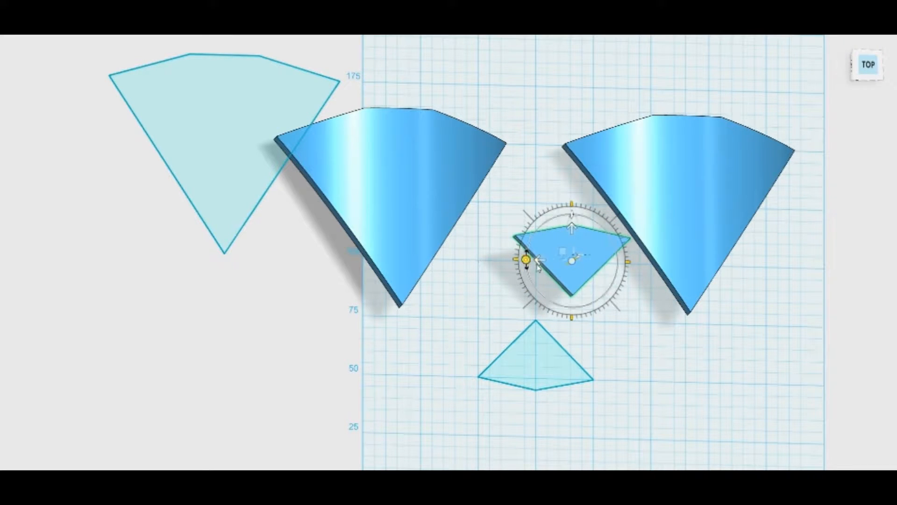
Step: Move and tilt the kite plate so it stands partly embedded in the curved face of the wedge nearest the large sketch
drag(540, 260, 368, 256)
right_drag(368, 256, 406, 318)
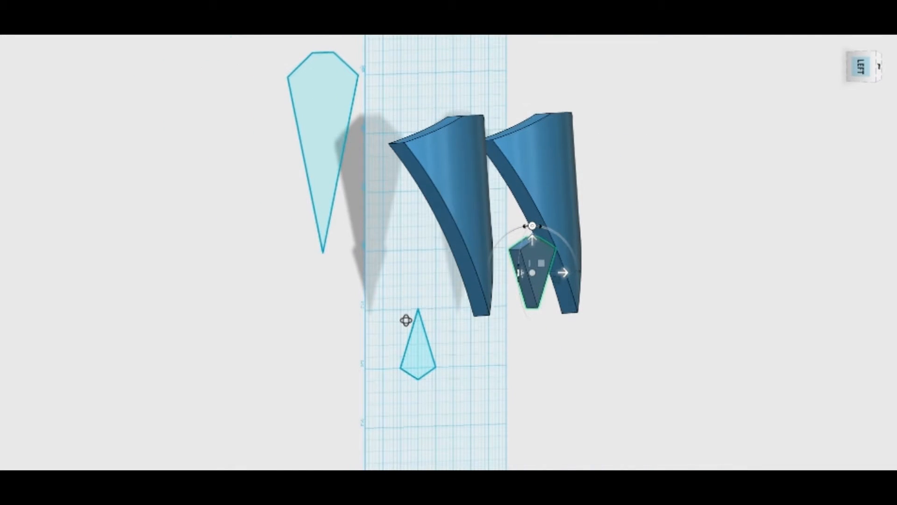
drag(532, 240, 504, 175)
right_drag(520, 282, 396, 295)
drag(335, 141, 383, 146)
mouse_move(530, 178)
right_down()
mouse_move(561, 159)
mouse_move(565, 170)
mouse_move(532, 179)
right_up()
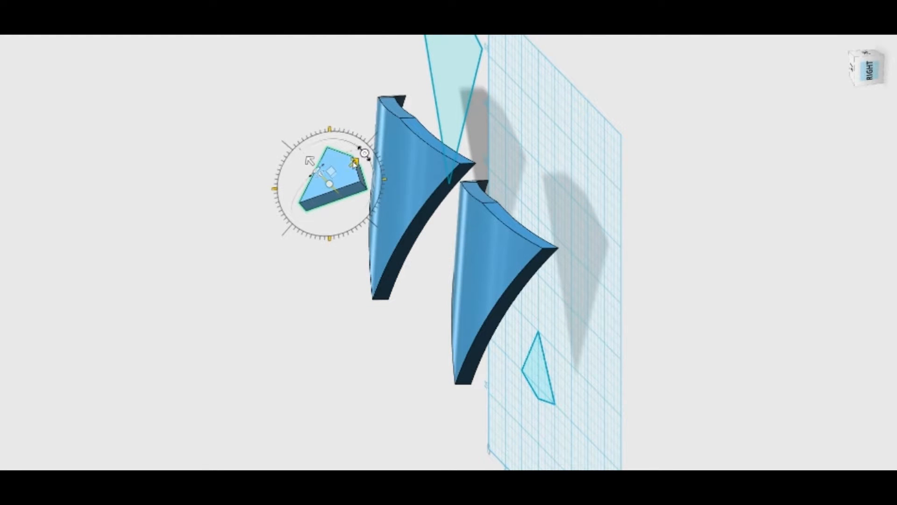
drag(355, 163, 369, 159)
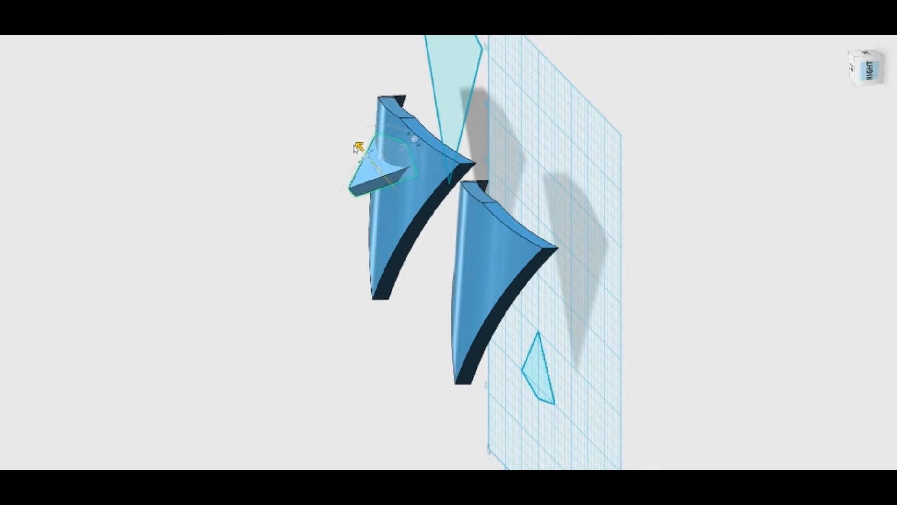
Step: Subtract the intersecting wedge from the kite plate, cutting the plate along the wedge's curvature
right_drag(581, 293, 556, 300)
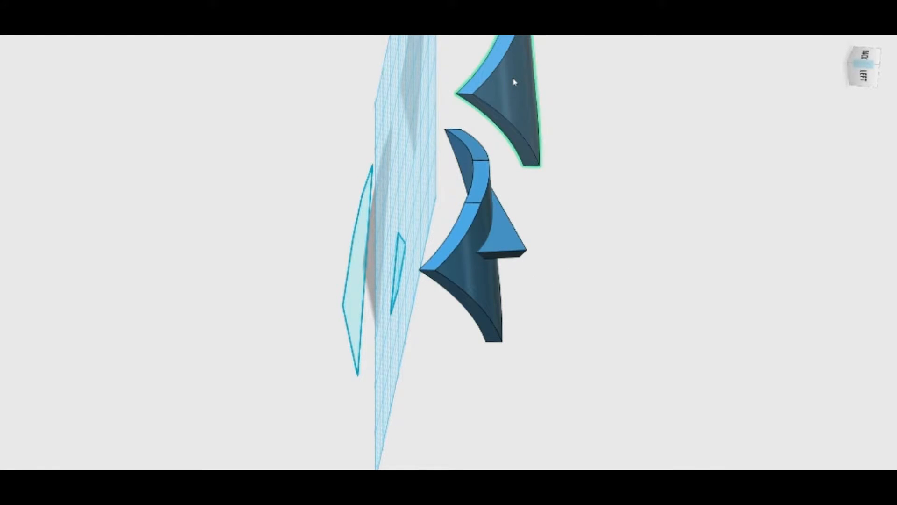
right_drag(462, 224, 433, 200)
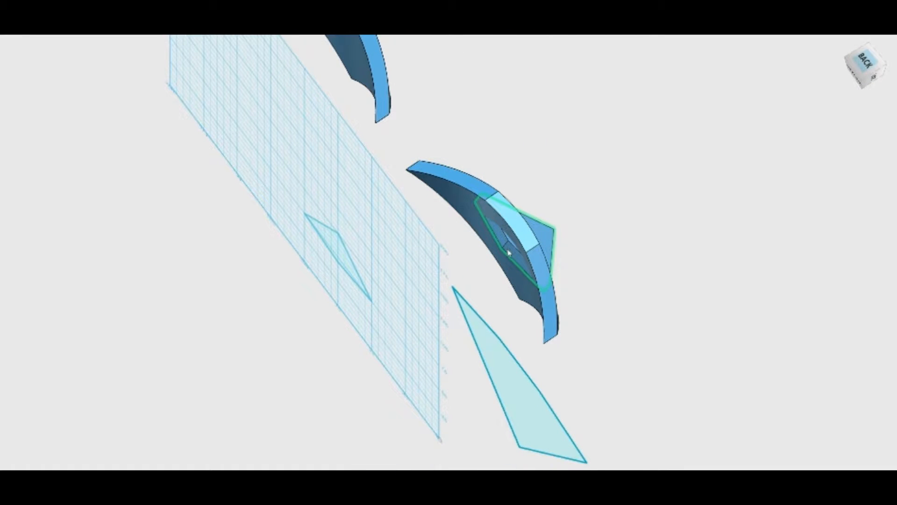
right_drag(517, 255, 380, 200)
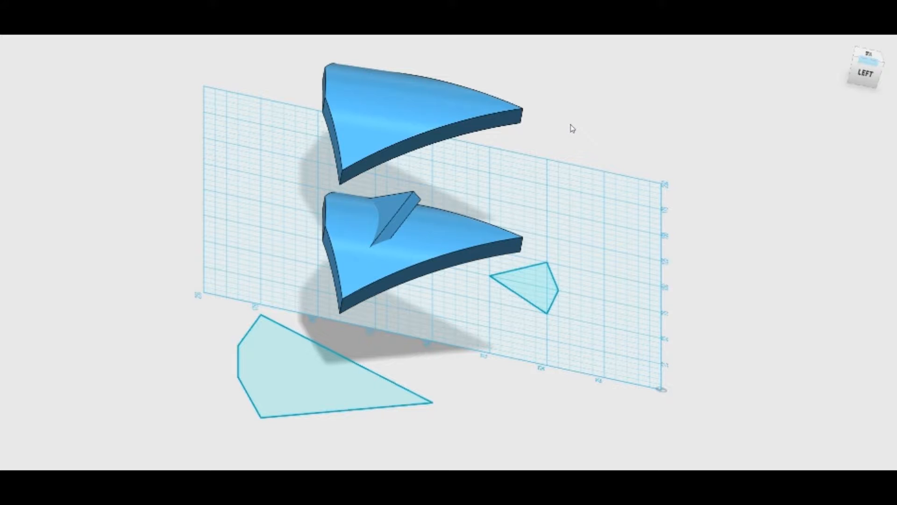
click(360, 237)
click(403, 205)
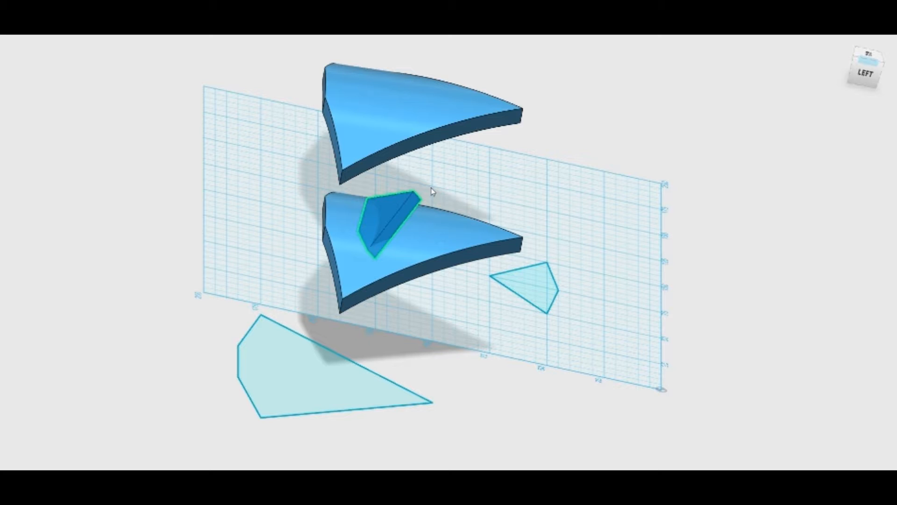
shift+click(480, 236)
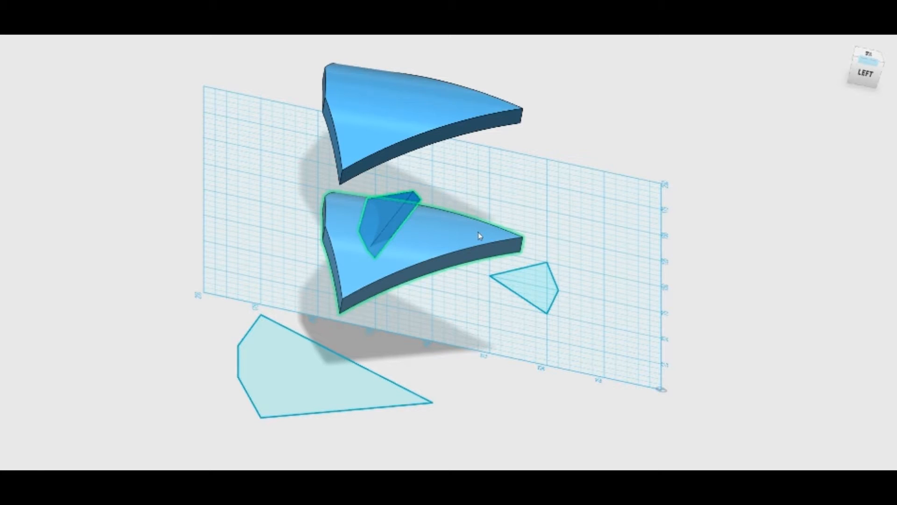
key(ctrl+g)
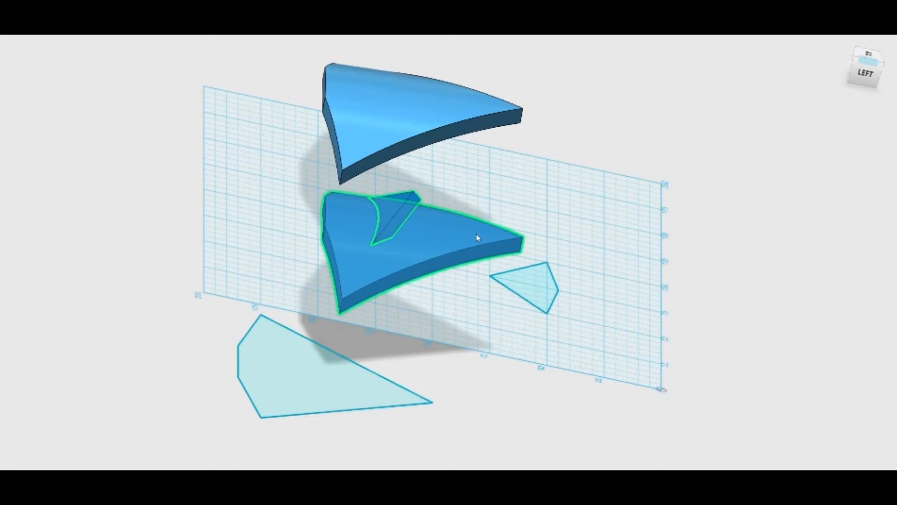
key(Return)
Step: Raise the two cut pieces of the kite plate higher above the grid
right_drag(430, 243, 450, 219)
click(289, 241)
right_drag(369, 248, 553, 238)
click(458, 225)
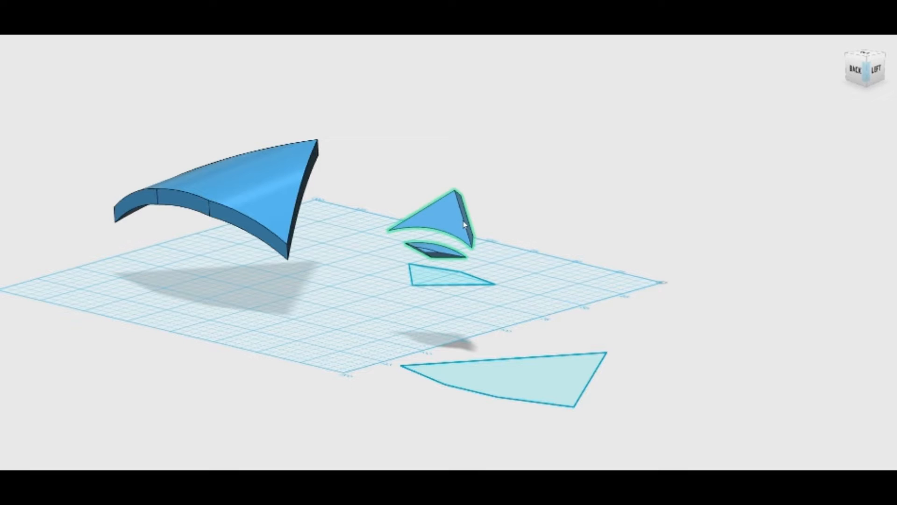
mouse_move(450, 223)
mouse_down()
mouse_move(457, 201)
mouse_move(457, 215)
mouse_up()
click(512, 92)
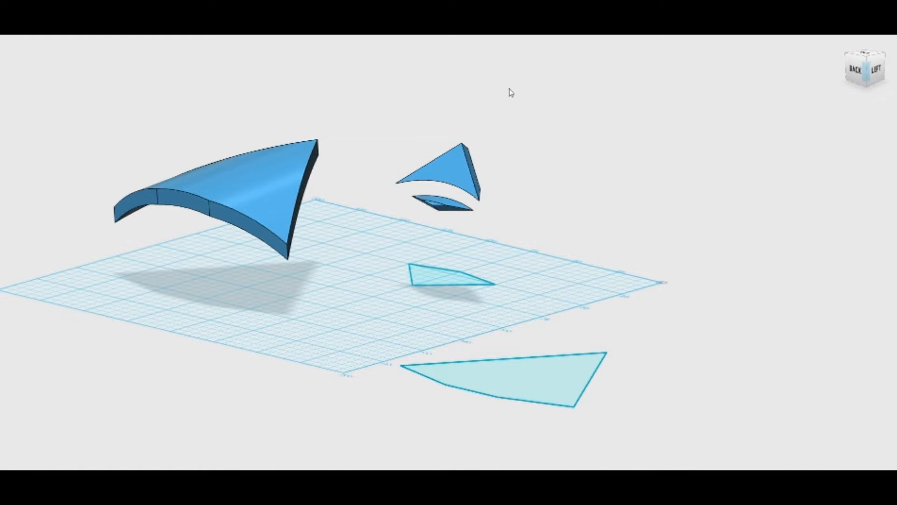
Step: Delete the lower sliver of the cut plate, keeping the upper fin piece
click(448, 207)
click(444, 208)
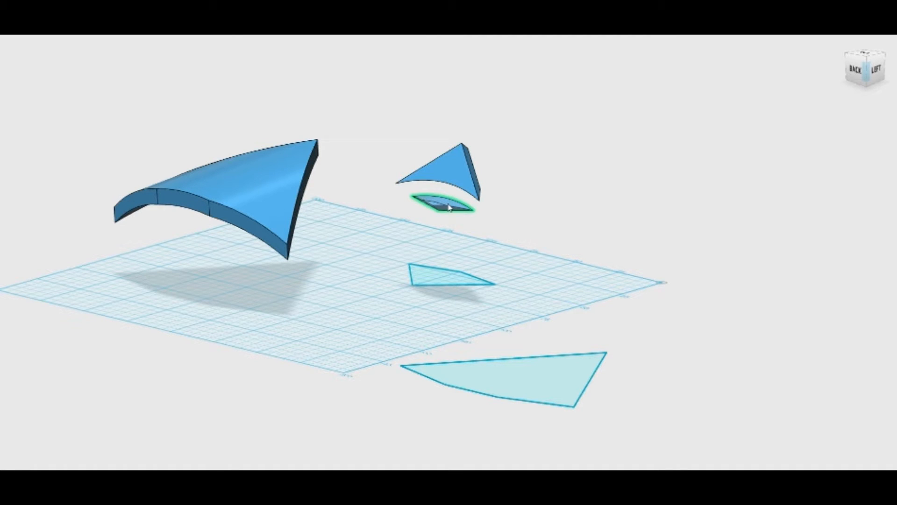
key(Delete)
right_drag(448, 206, 483, 246)
Step: Move the fin 80 mm sideways over the curved wedge and shift it toward the wedge's wide rear edge
click(518, 194)
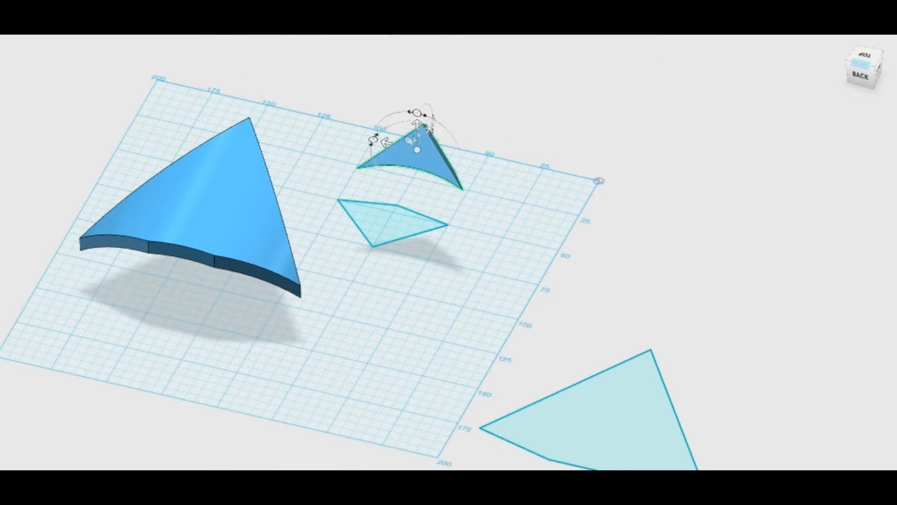
drag(407, 150, 172, 169)
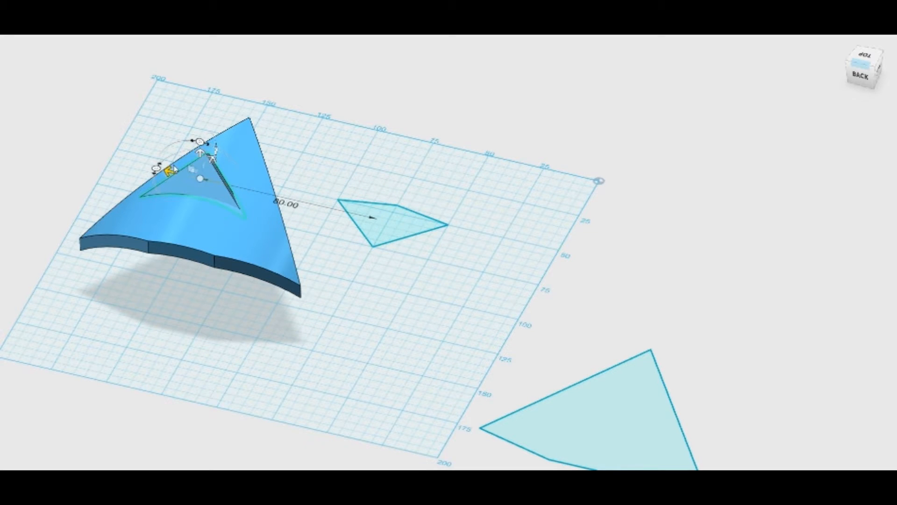
right_drag(172, 170, 323, 266)
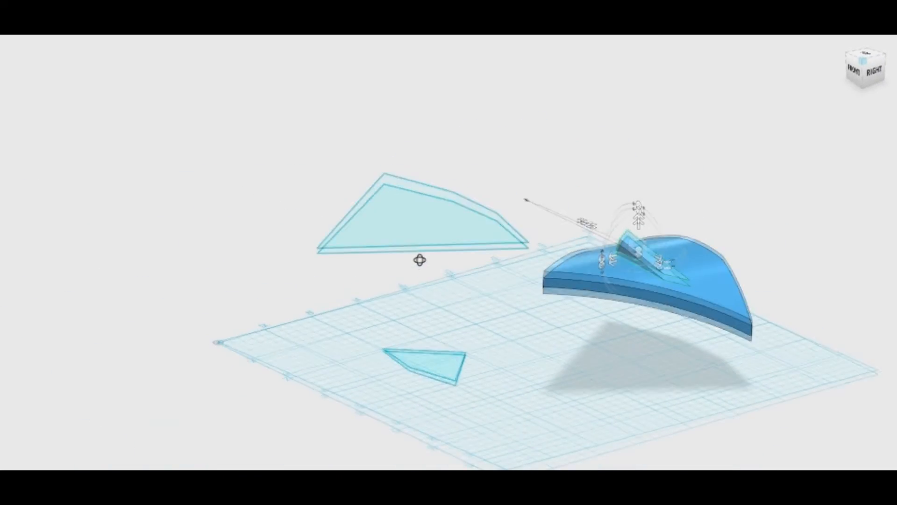
right_drag(419, 259, 333, 268)
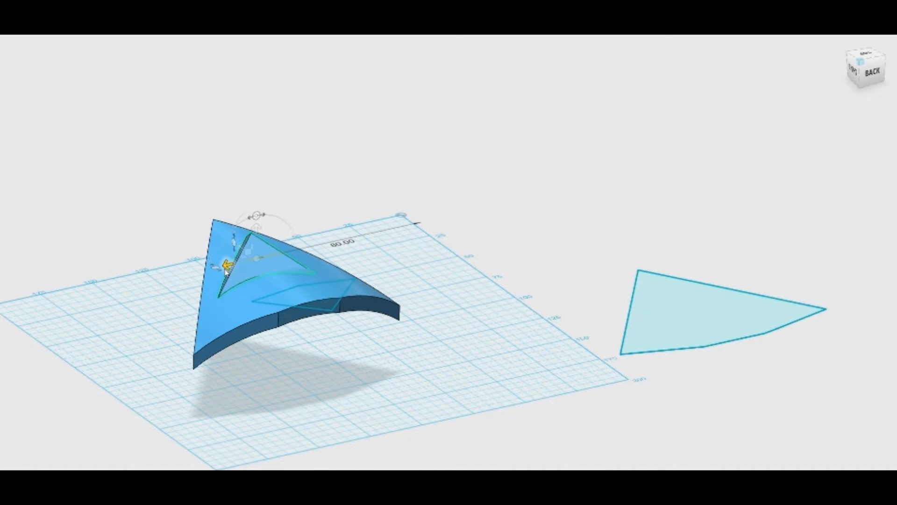
drag(237, 248, 246, 276)
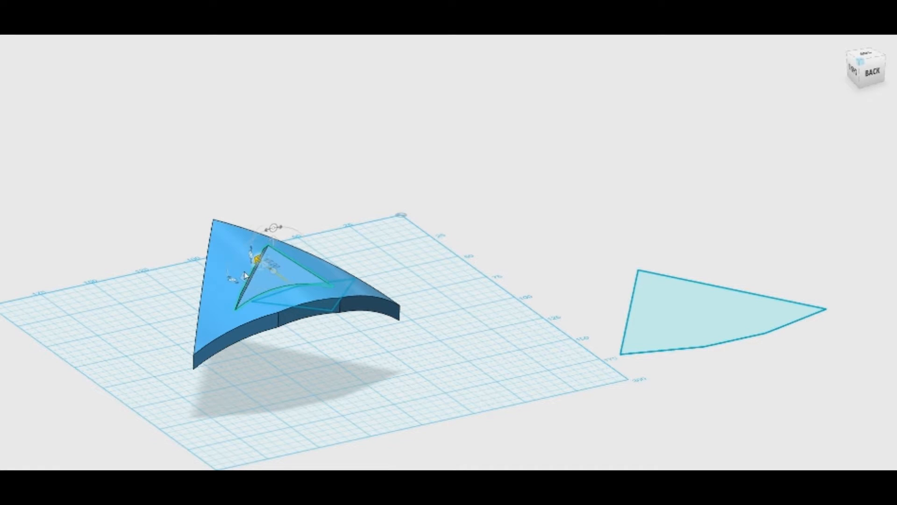
right_drag(350, 377, 330, 371)
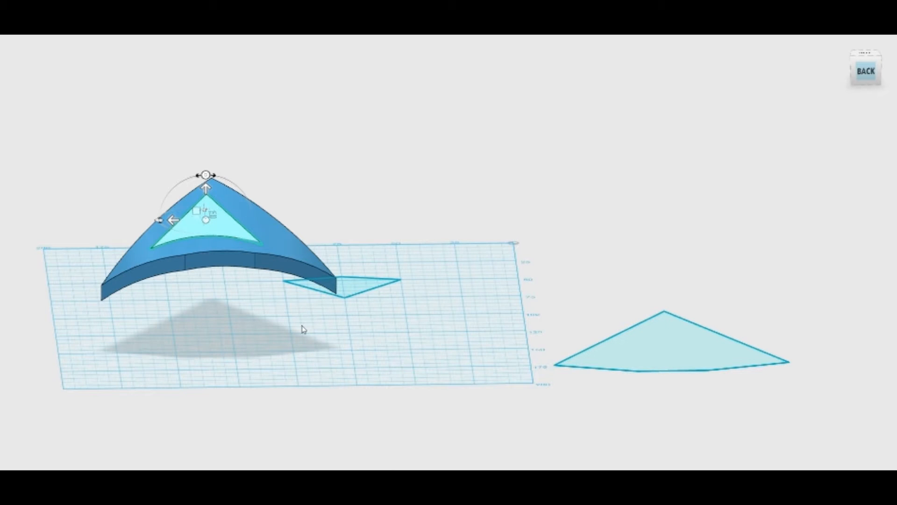
right_drag(404, 252, 405, 230)
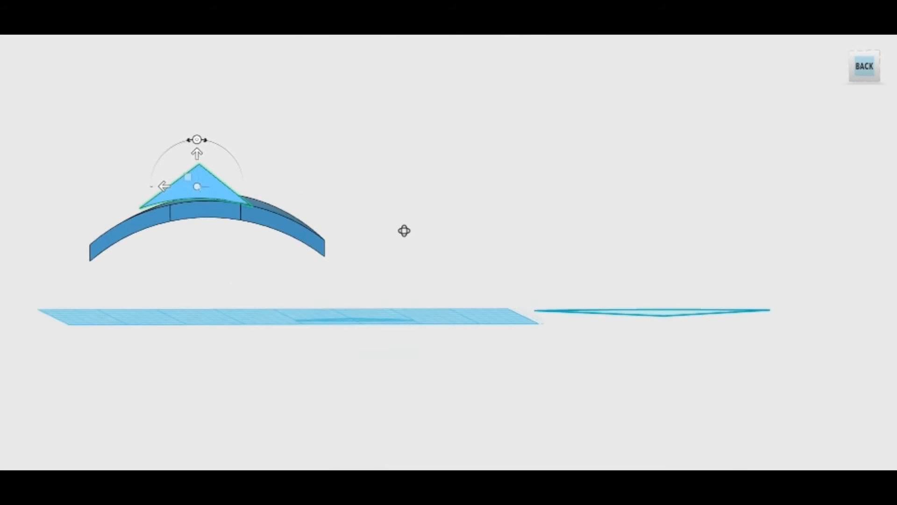
Step: Rotate the fin slightly and nudge it down so its curved base rests on the wedge's surface
drag(207, 149, 200, 145)
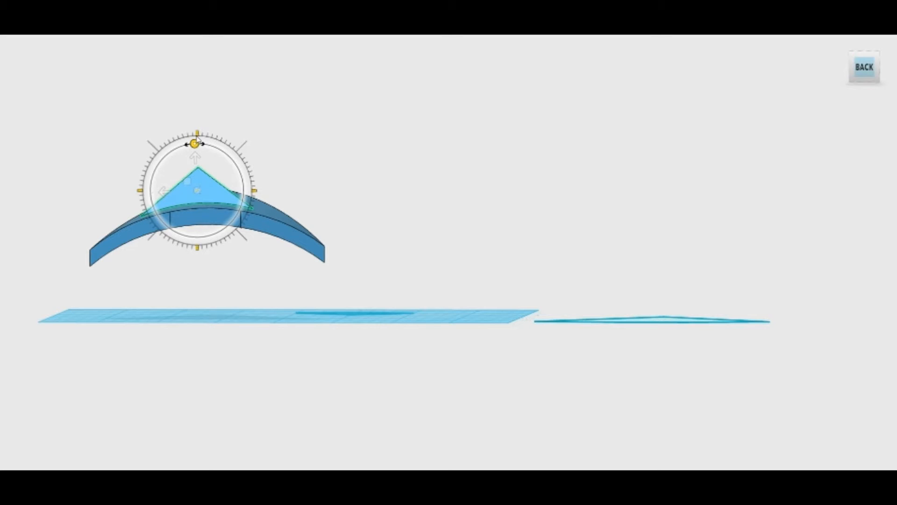
right_drag(212, 265, 234, 262)
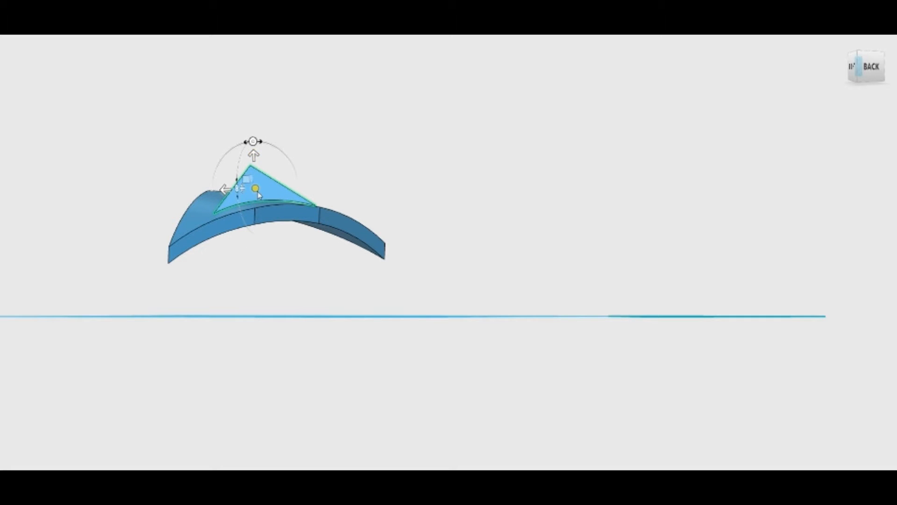
drag(258, 193, 258, 195)
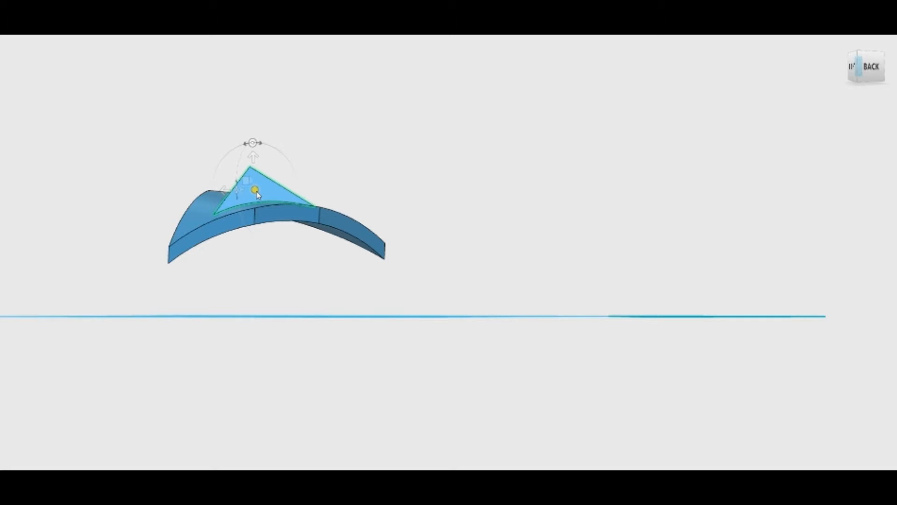
mouse_move(258, 195)
right_down()
mouse_move(276, 292)
mouse_move(260, 314)
right_up()
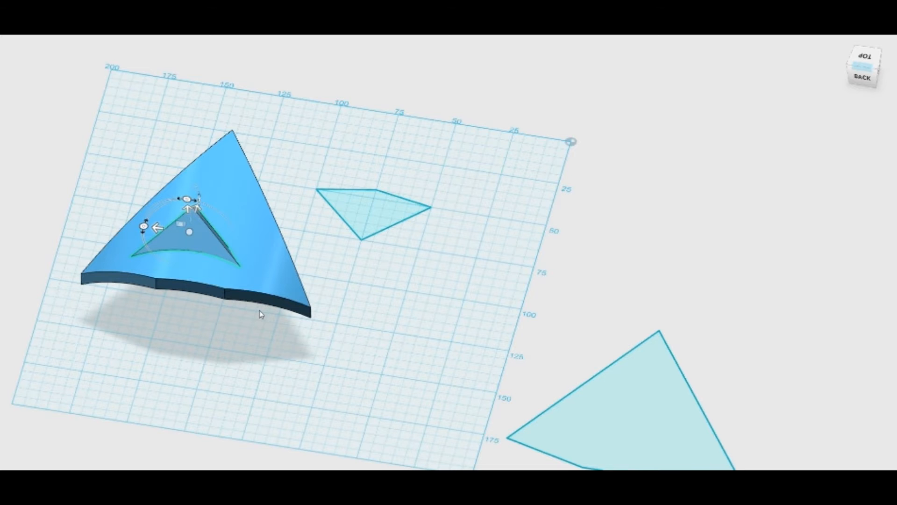
mouse_move(259, 276)
right_down()
mouse_move(304, 303)
mouse_move(349, 315)
mouse_move(280, 313)
mouse_move(266, 322)
mouse_move(322, 350)
mouse_move(309, 367)
right_up()
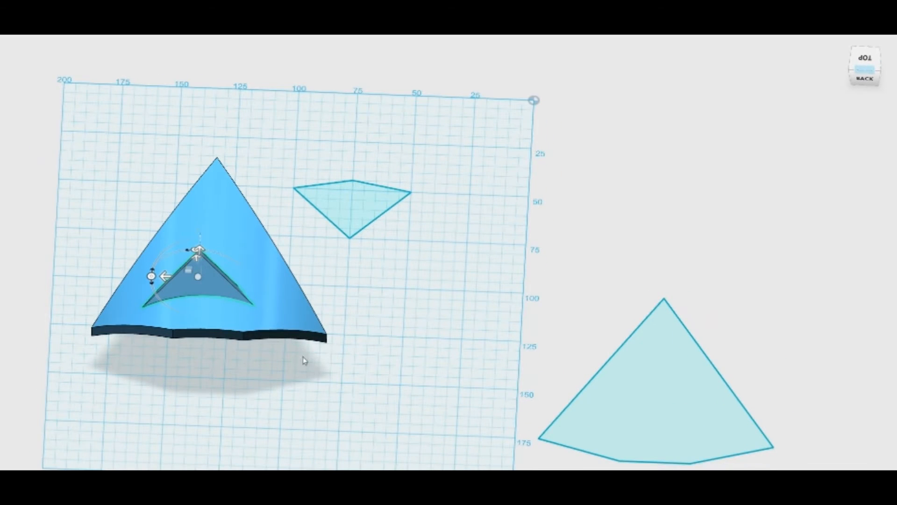
Step: Shift the fin 10 mm sideways onto the wedge's centreline and adjust its rotation slightly to sit level
drag(165, 276, 175, 281)
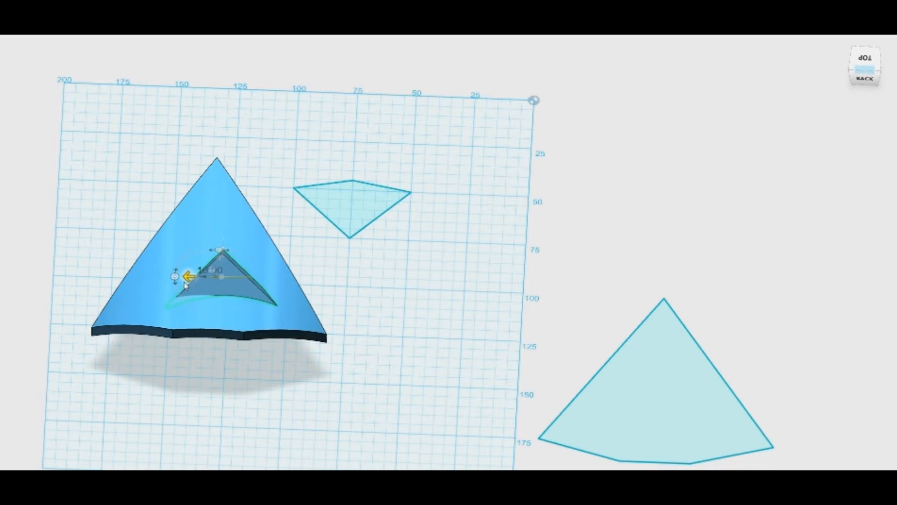
right_drag(236, 346, 238, 321)
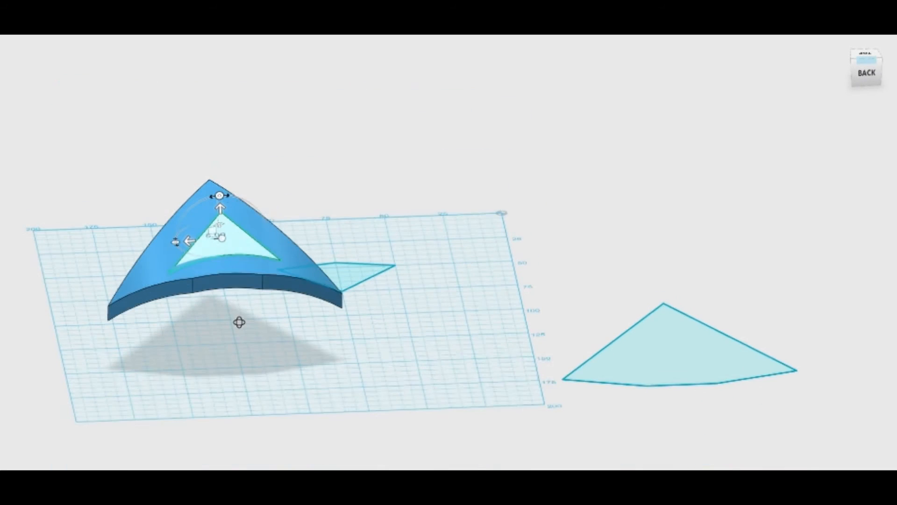
drag(223, 197, 224, 197)
mouse_move(226, 345)
right_down()
mouse_move(253, 350)
mouse_move(222, 354)
mouse_move(279, 355)
mouse_move(385, 343)
mouse_move(369, 328)
mouse_move(300, 353)
mouse_move(233, 336)
mouse_move(212, 351)
mouse_move(232, 366)
mouse_move(342, 356)
mouse_move(257, 341)
mouse_move(224, 350)
mouse_move(229, 387)
mouse_move(225, 343)
right_up()
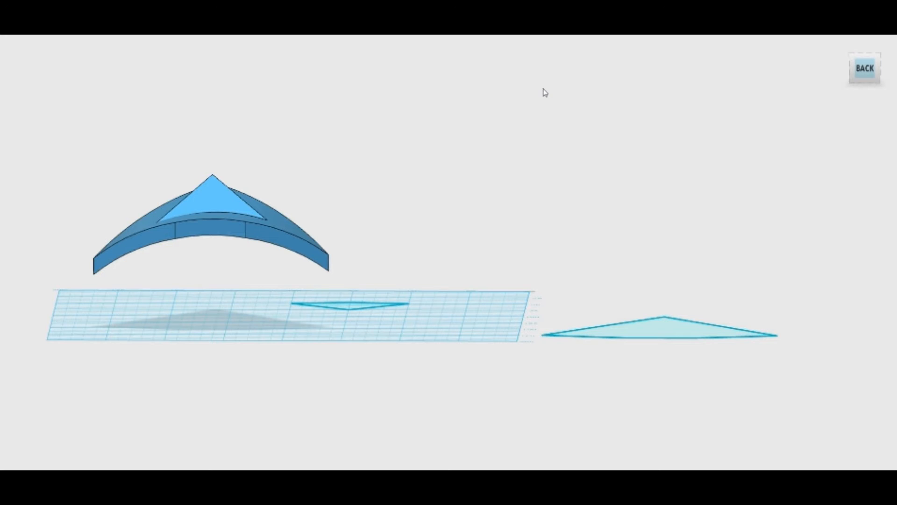
Step: Try joining the fin to the wedge and raising them together above the grid, and undo it
click(270, 230)
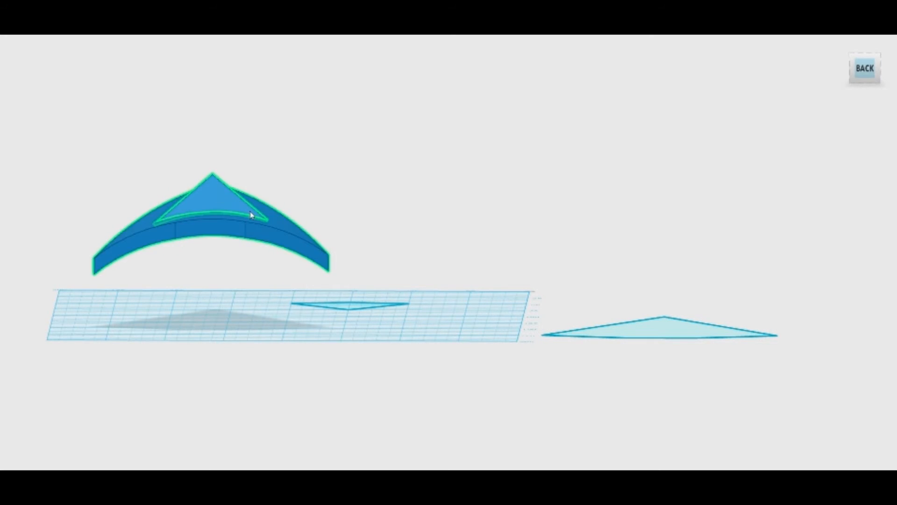
right_drag(251, 214, 270, 274)
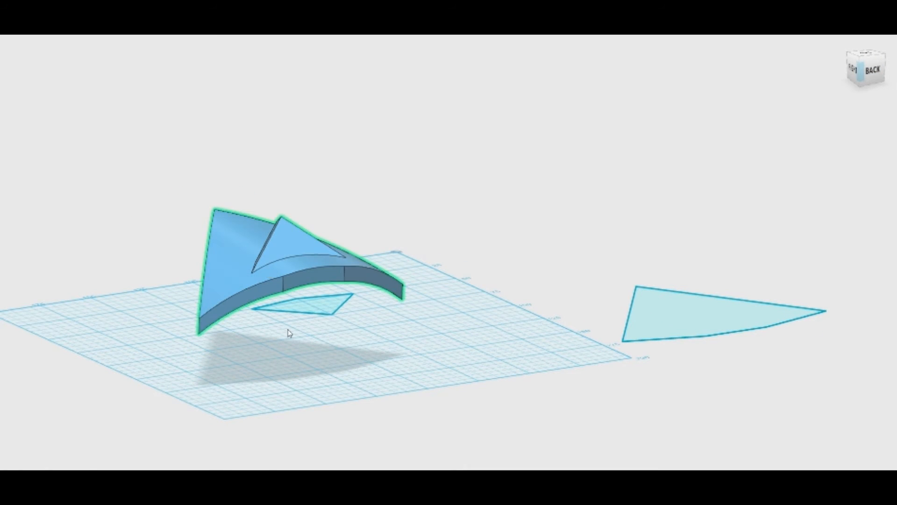
key(ctrl+t)
drag(265, 225, 274, 182)
click(301, 348)
right_drag(300, 348, 417, 377)
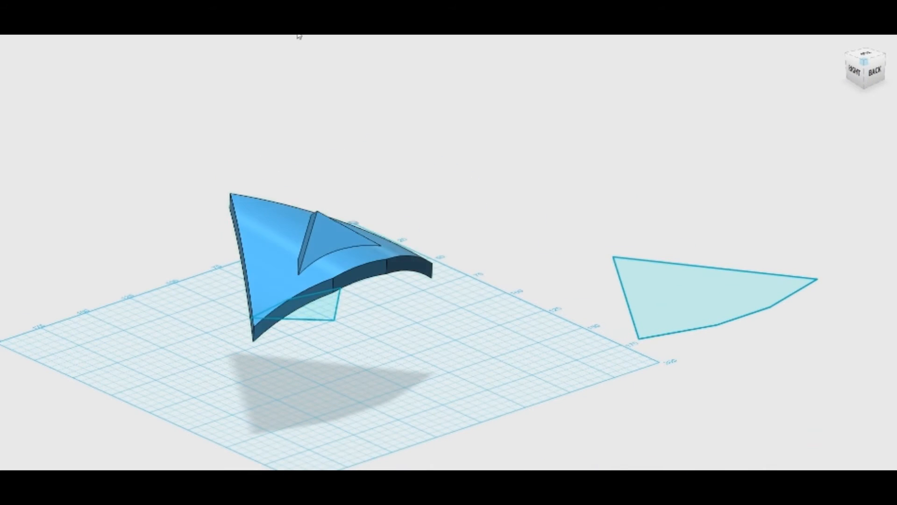
click(298, 31)
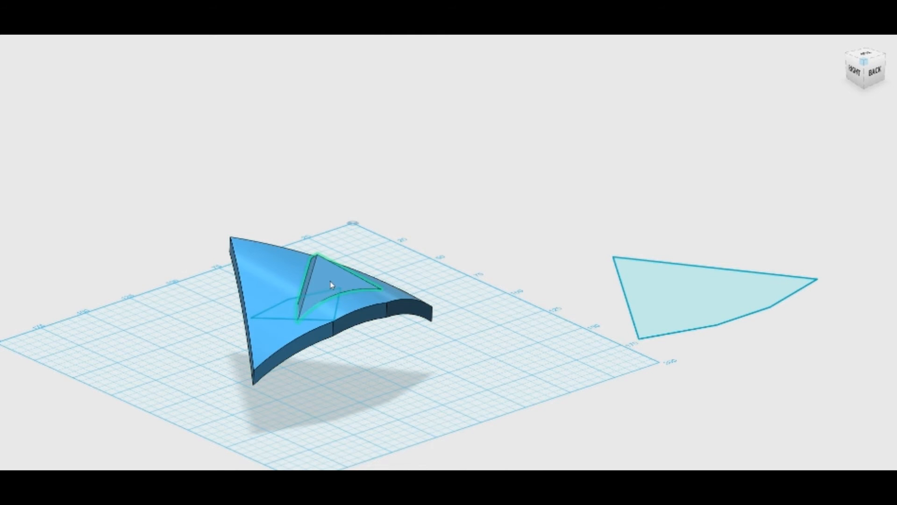
Step: Make two copies of the fin, spacing them evenly along the wedge's centreline toward its pointed tip
mouse_move(462, 379)
right_down()
mouse_move(515, 386)
mouse_move(451, 372)
mouse_move(466, 377)
right_up()
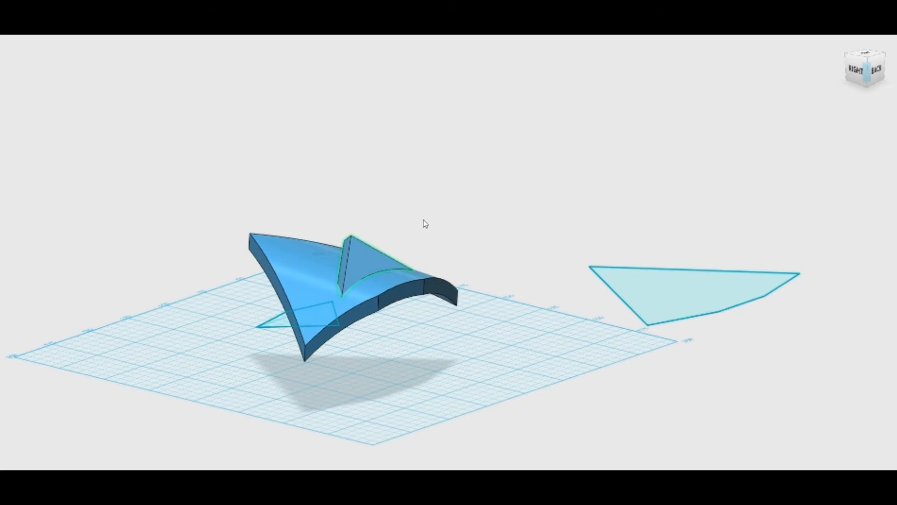
key(ctrl+t)
right_drag(412, 357, 457, 369)
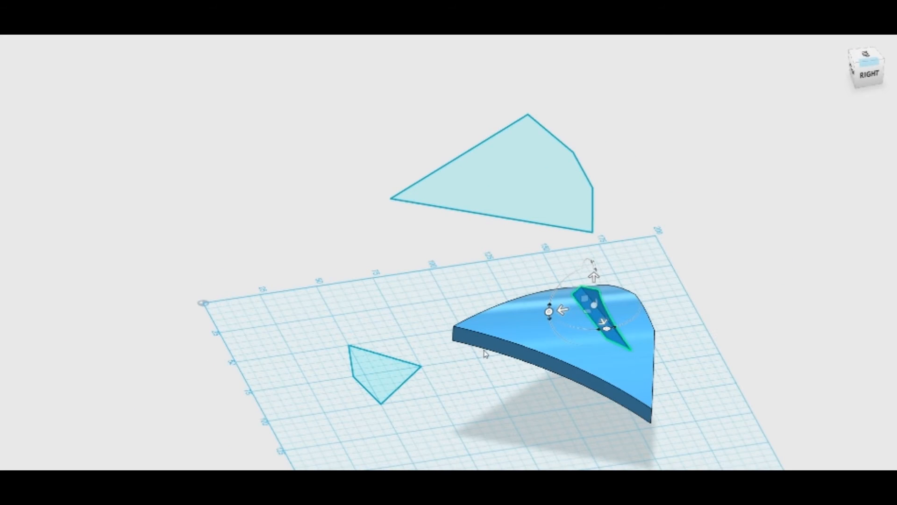
mouse_move(568, 312)
mouse_down()
mouse_move(550, 312)
mouse_move(560, 312)
mouse_up()
mouse_move(632, 272)
right_down()
mouse_move(617, 263)
mouse_move(601, 266)
mouse_move(633, 264)
mouse_move(627, 269)
right_up()
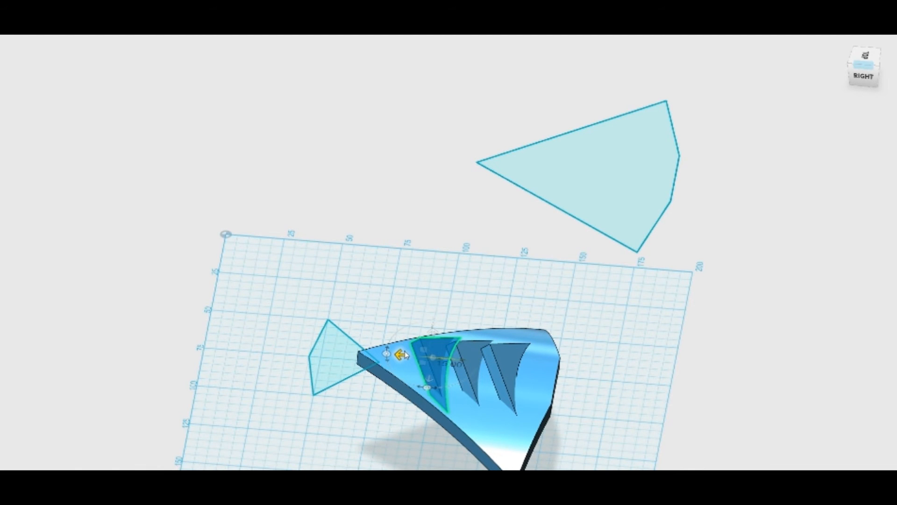
right_drag(618, 351, 601, 343)
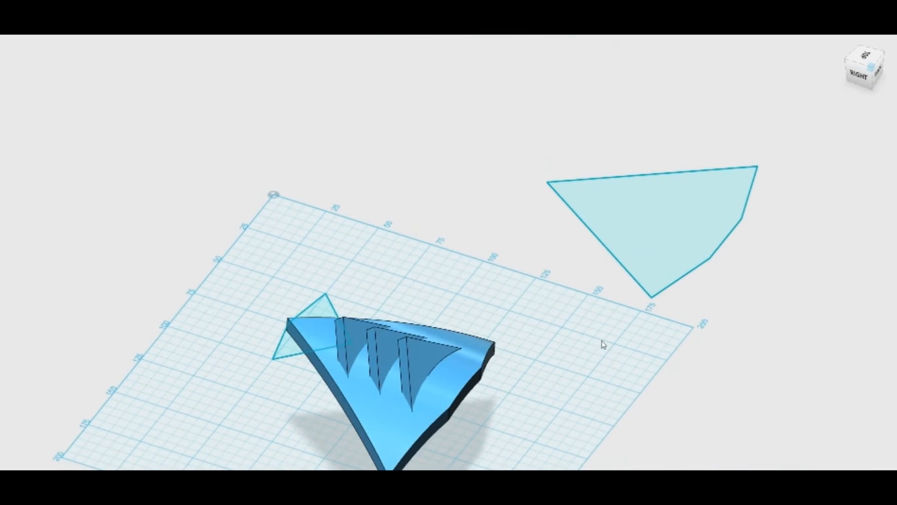
right_drag(570, 394, 598, 396)
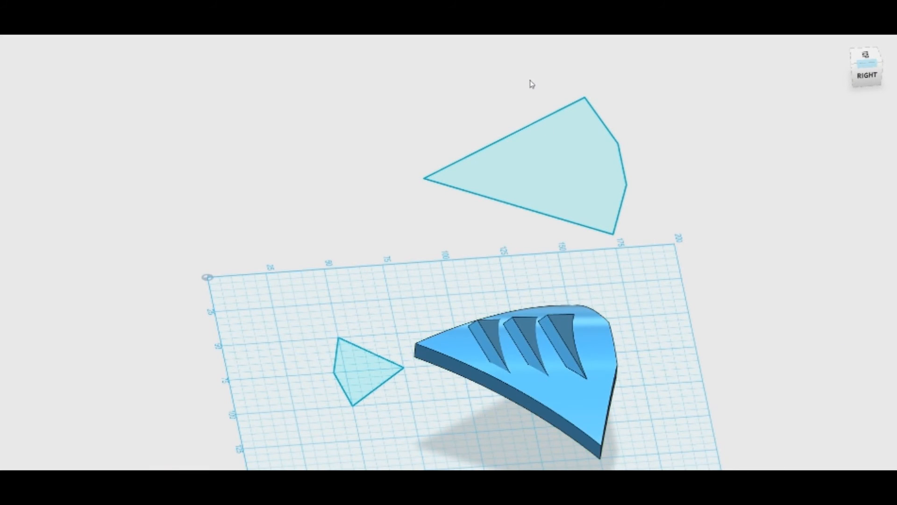
Step: Join the three fins with the curved wedge into one body
click(542, 383)
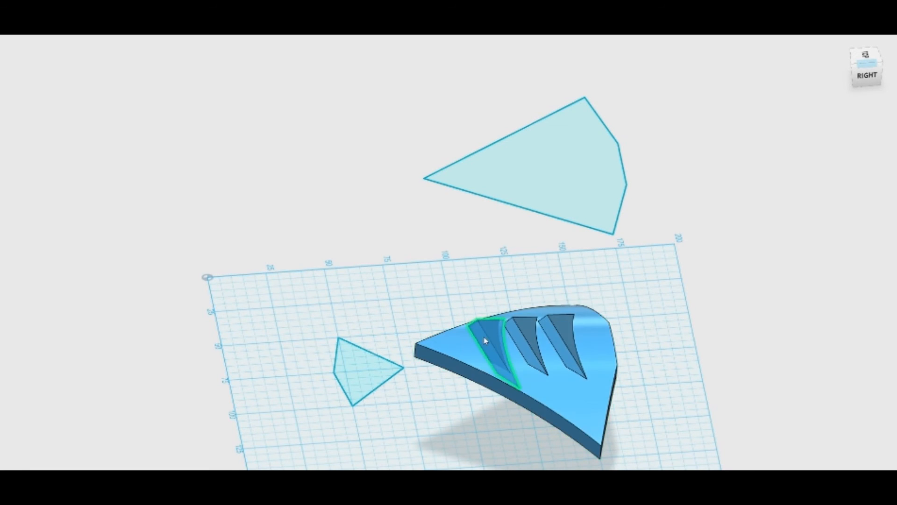
right_drag(649, 360, 579, 323)
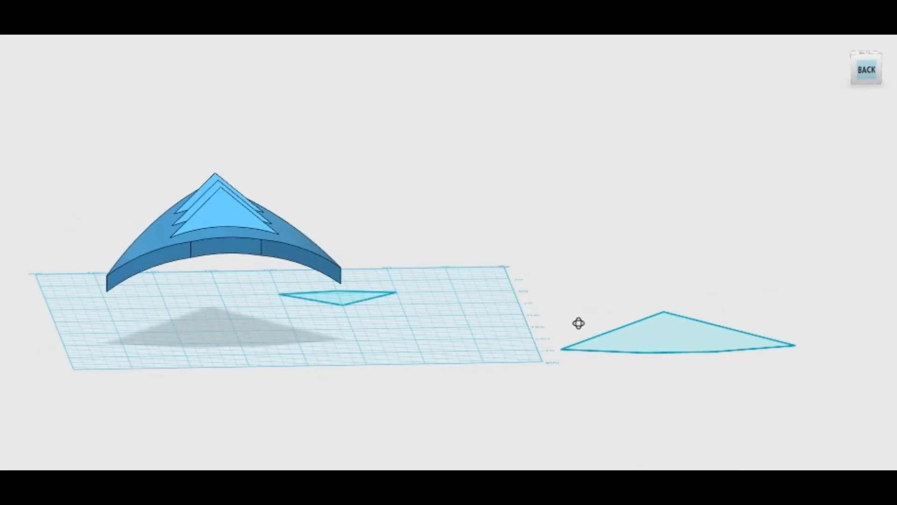
right_drag(442, 346, 516, 379)
right_drag(421, 295, 476, 253)
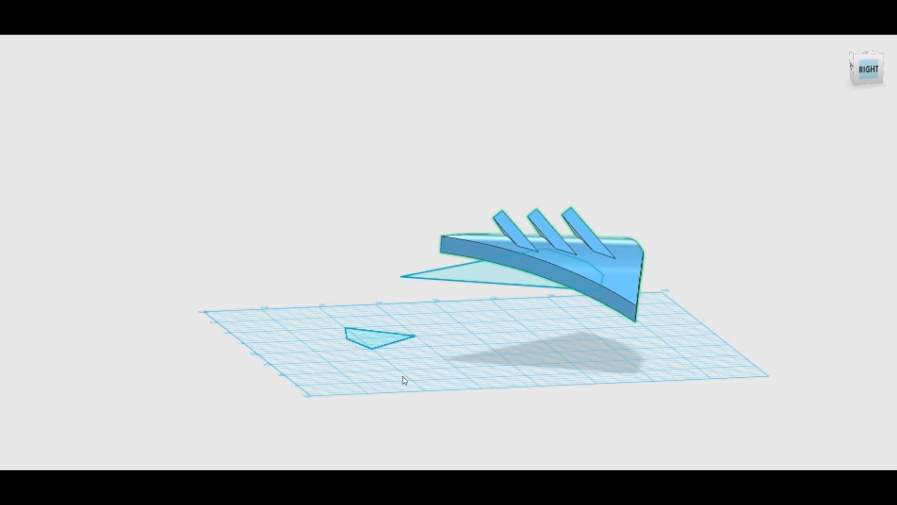
Step: Rotate the joined finned wedge so it stands upright with its pointed tip toward the grid
drag(495, 274, 525, 300)
click(560, 382)
right_drag(560, 382, 601, 380)
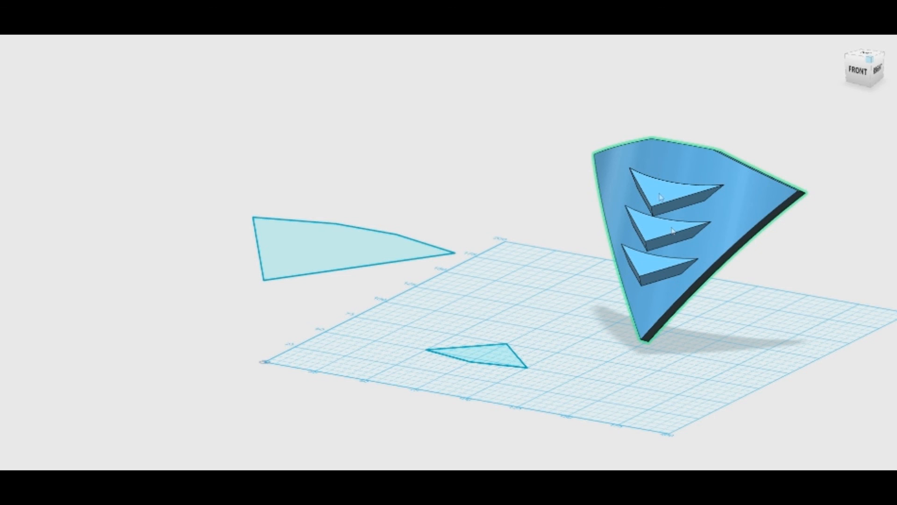
right_drag(739, 334, 670, 340)
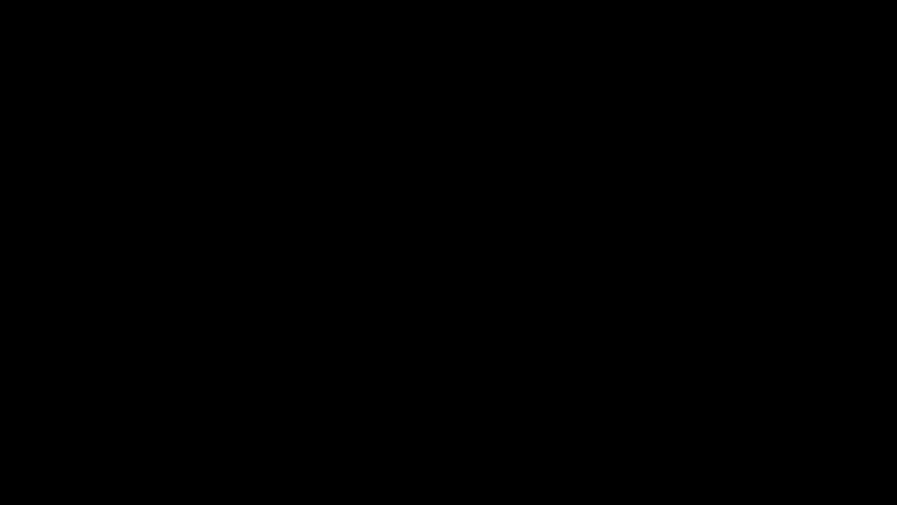